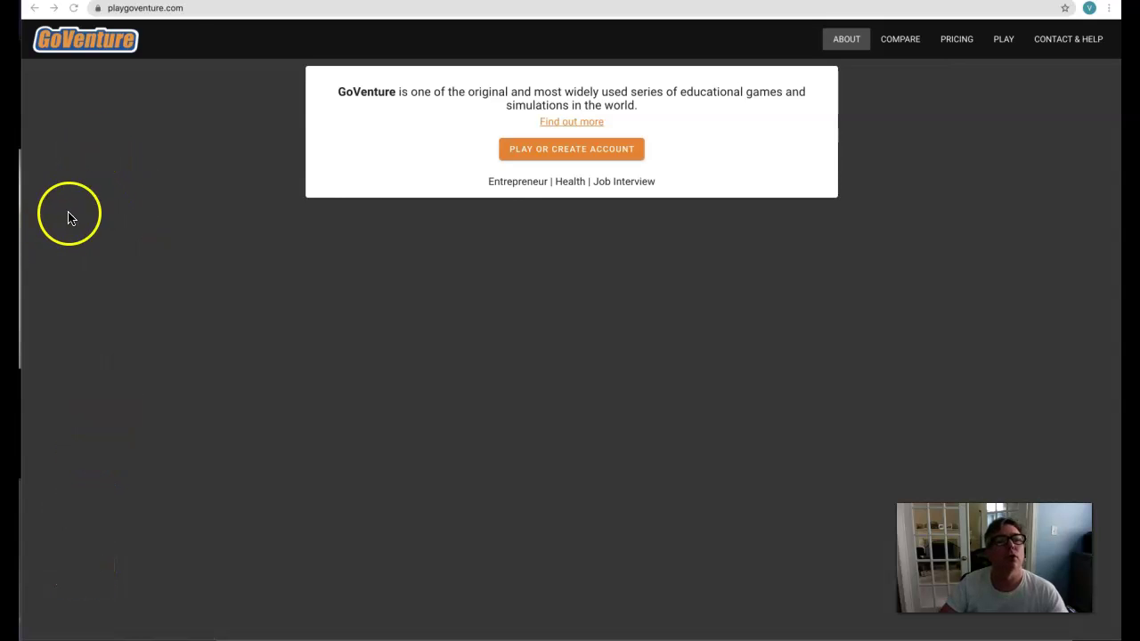
Go from the GoVenture home page to the Play page via PLAY OR CREATE ACCOUNT.
{"action": "left_click", "coordinate": [174, 8]}
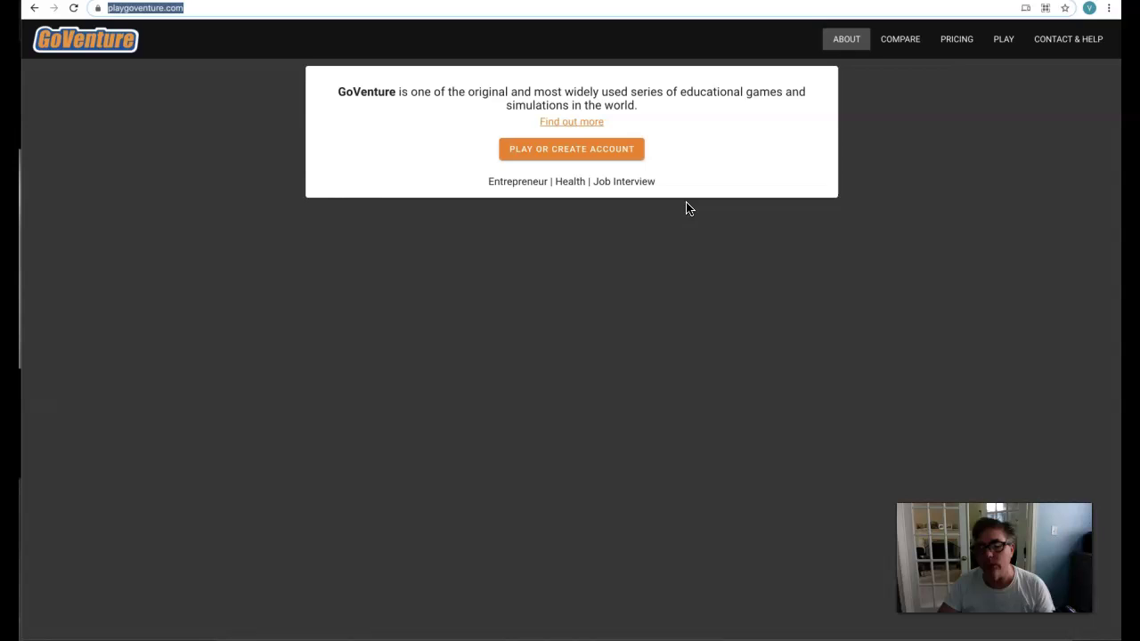
{"action": "left_click", "coordinate": [687, 209]}
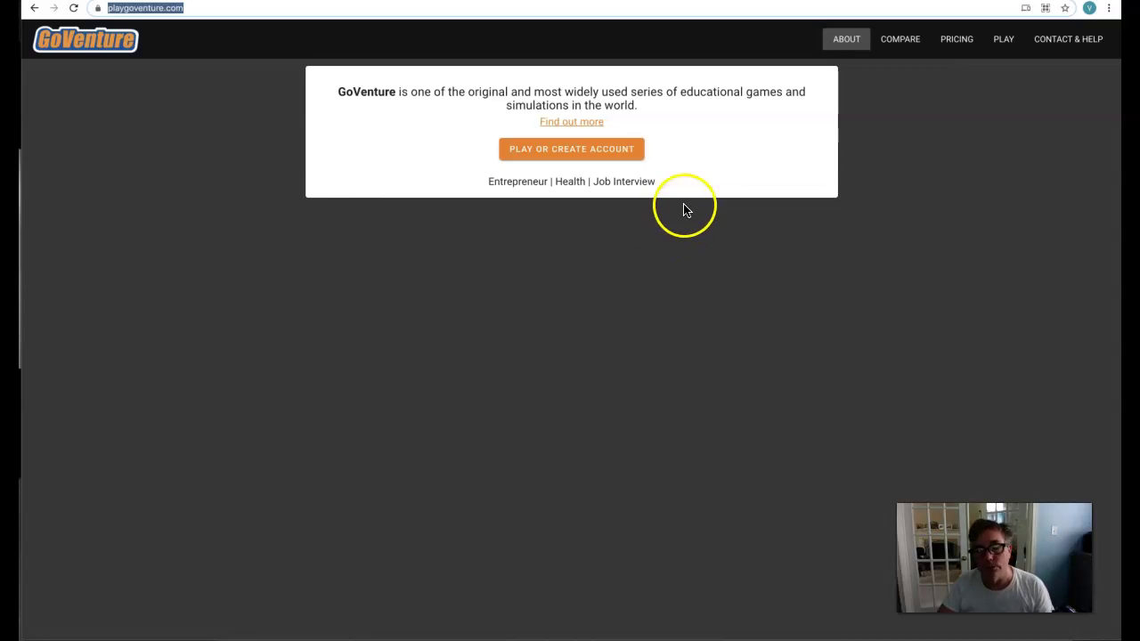
{"action": "left_click", "coordinate": [598, 153]}
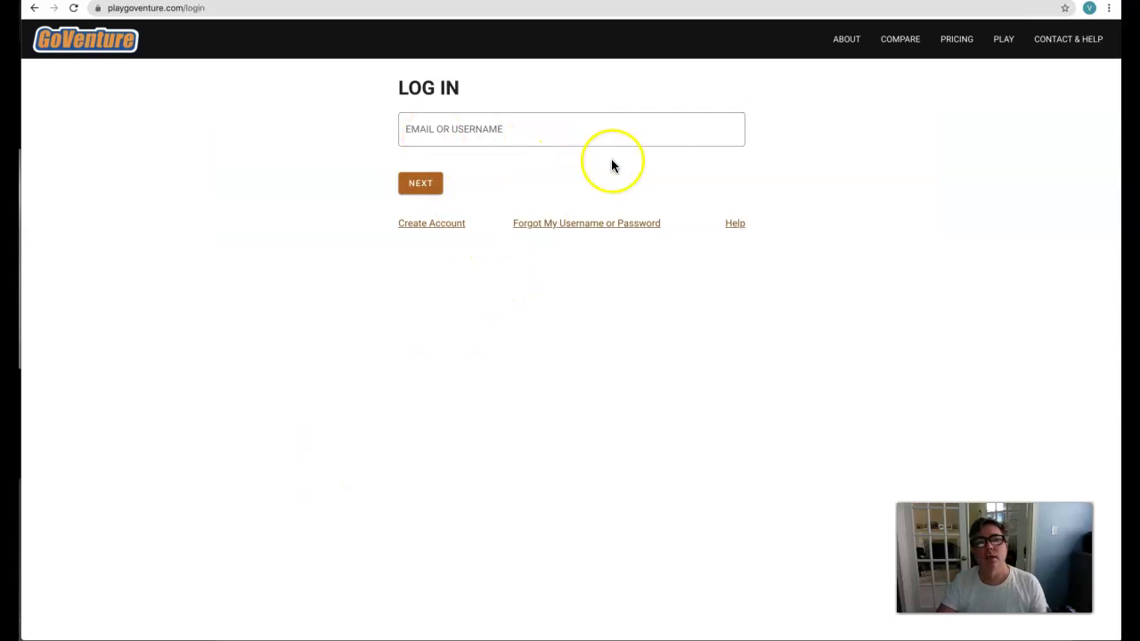
{"action": "left_click", "coordinate": [550, 131]}
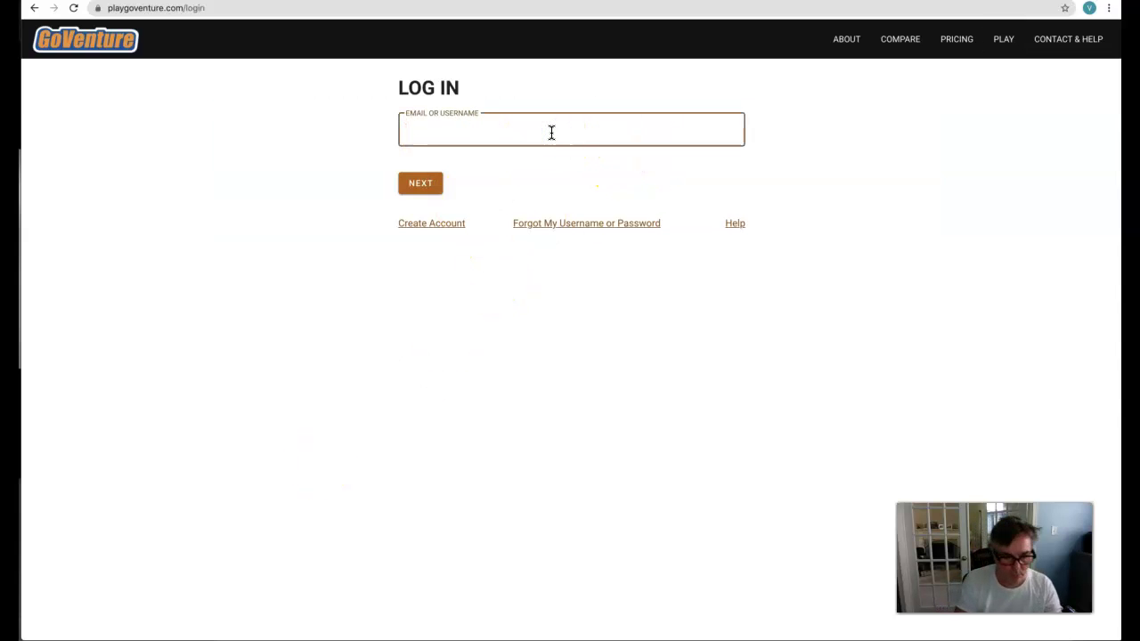
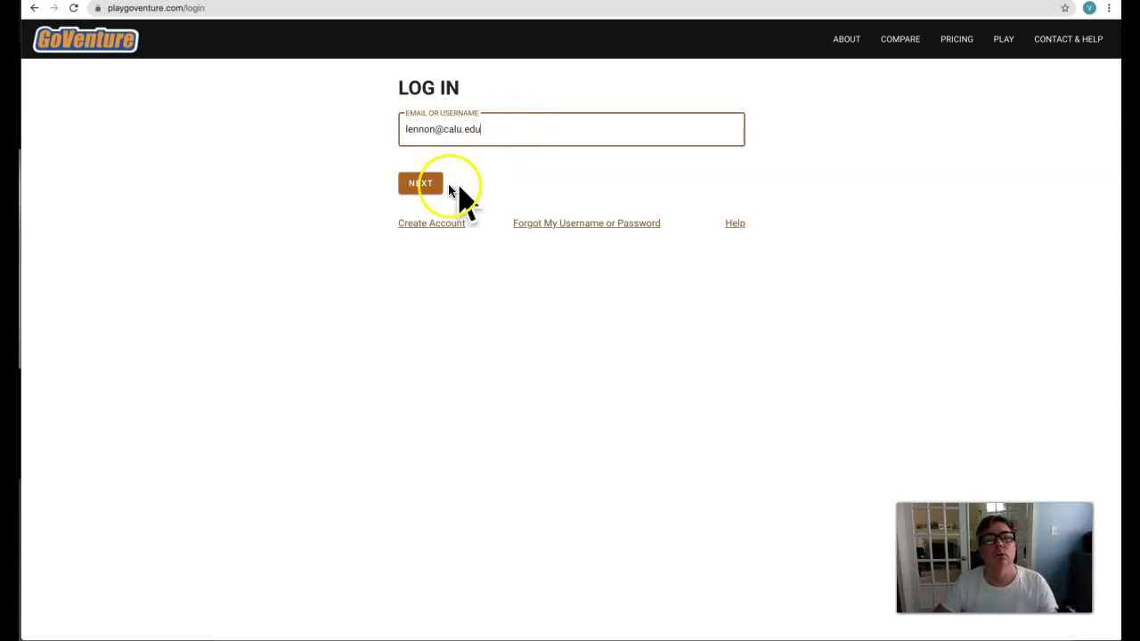
{"action": "left_click", "coordinate": [425, 185]}
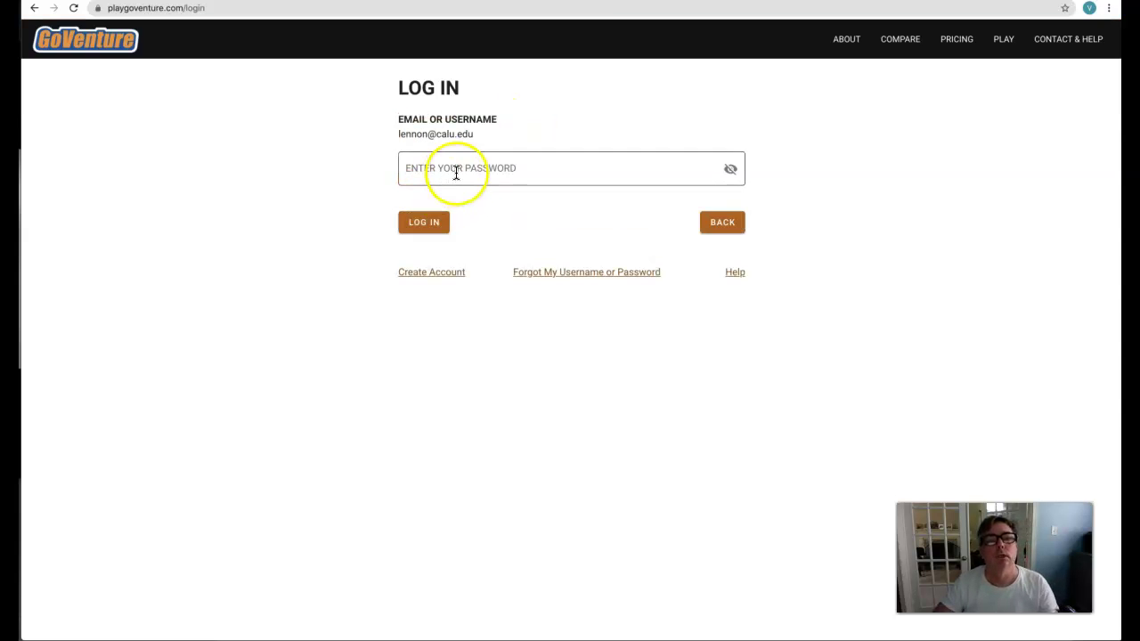
{"action": "left_click", "coordinate": [457, 171]}
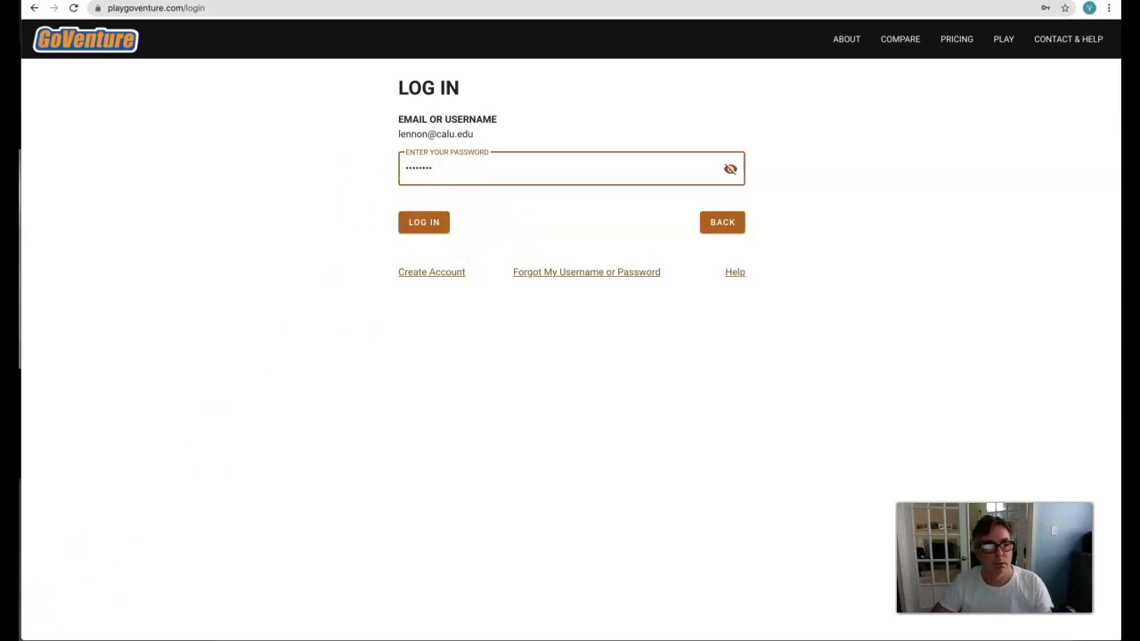
{"action": "key", "text": "Return"}
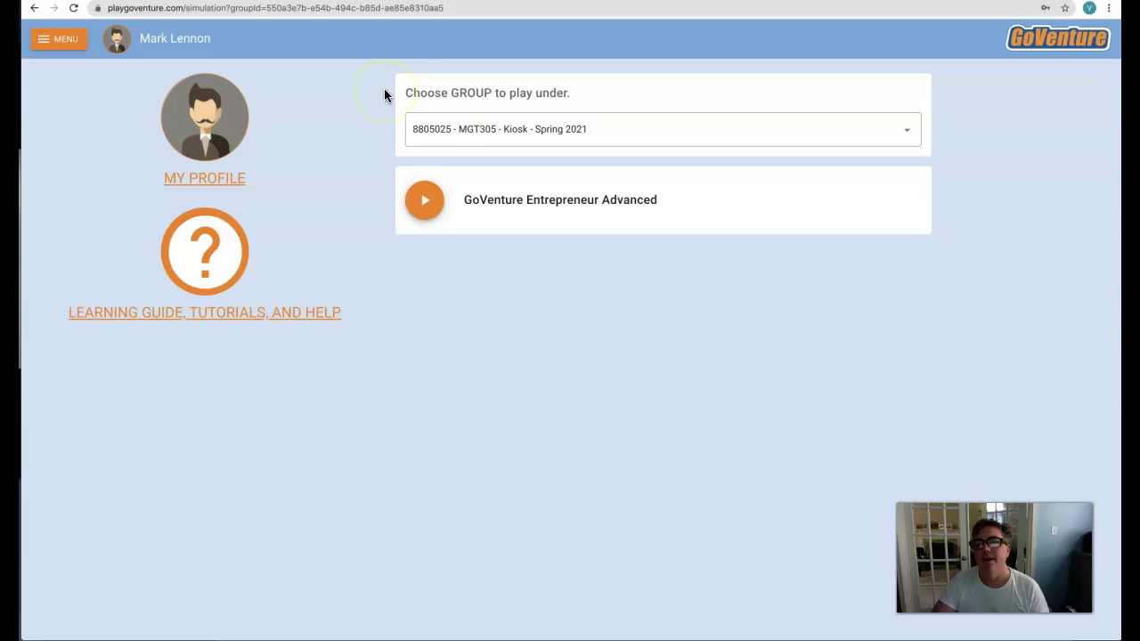
{"action": "left_click", "coordinate": [908, 134]}
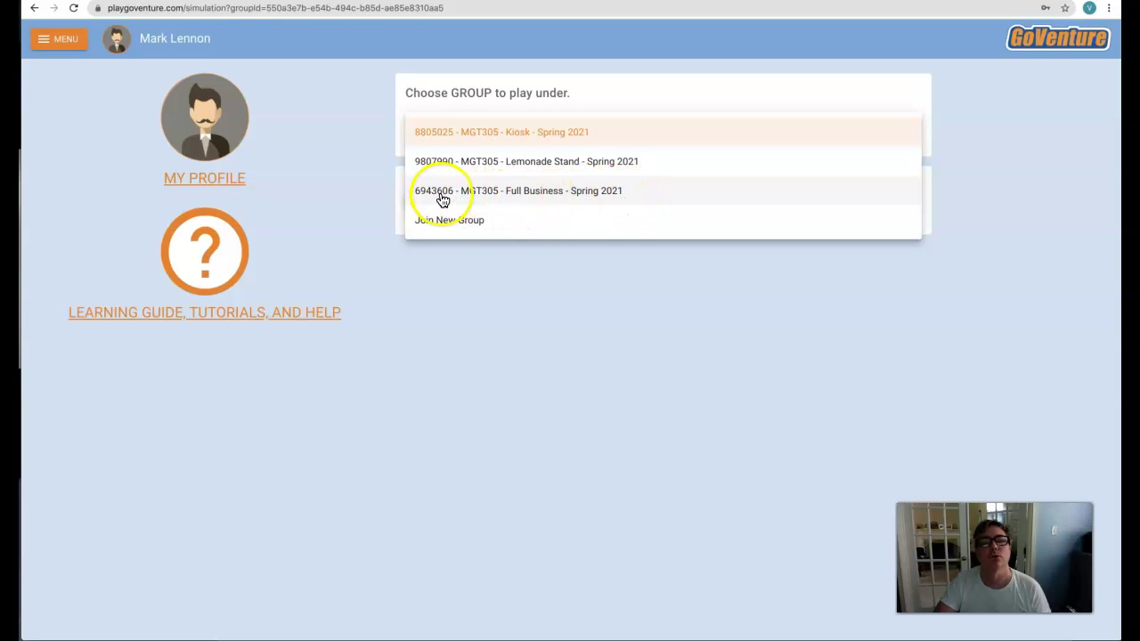
{"action": "left_click", "coordinate": [484, 195]}
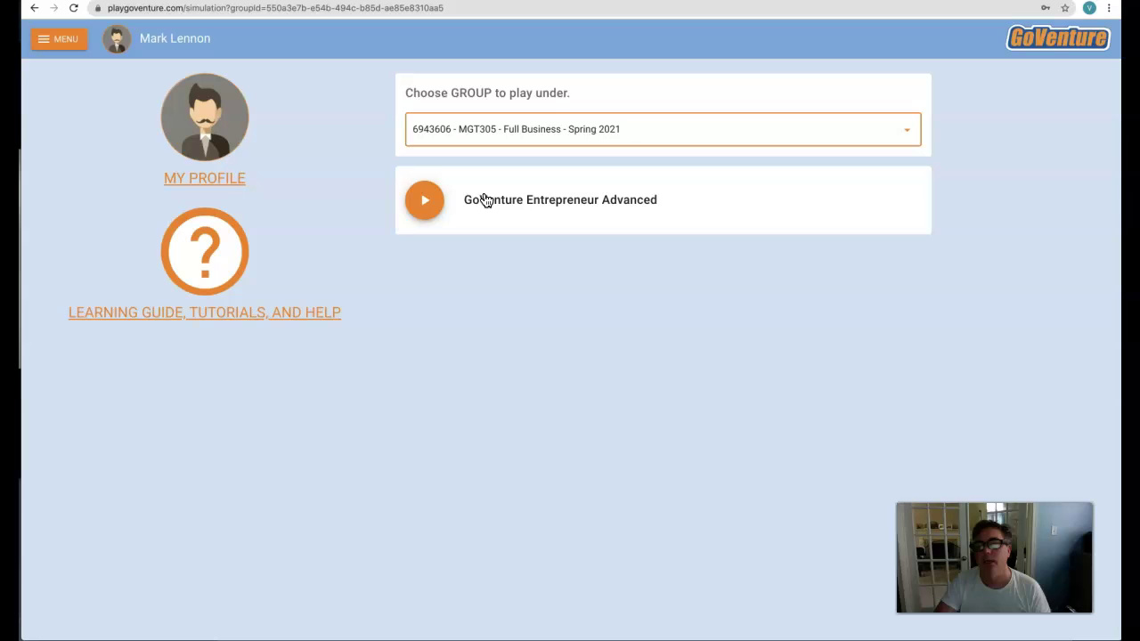
{"action": "left_click", "coordinate": [428, 205]}
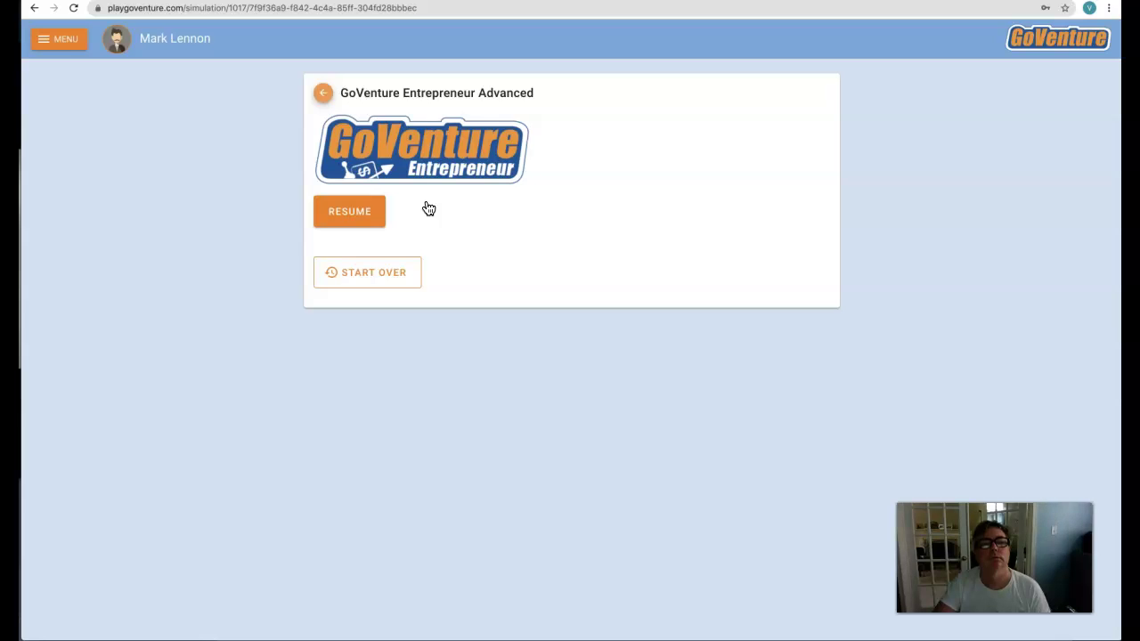
Erase the saved progress and start a new Full Business game.
{"action": "left_click", "coordinate": [339, 216]}
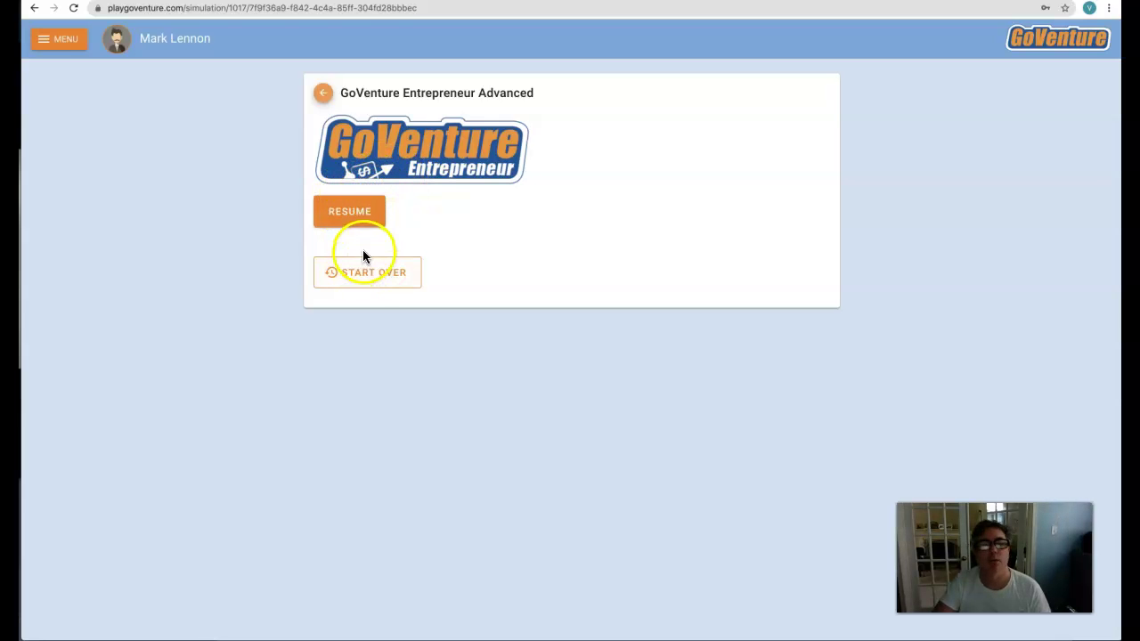
{"action": "left_click", "coordinate": [365, 278]}
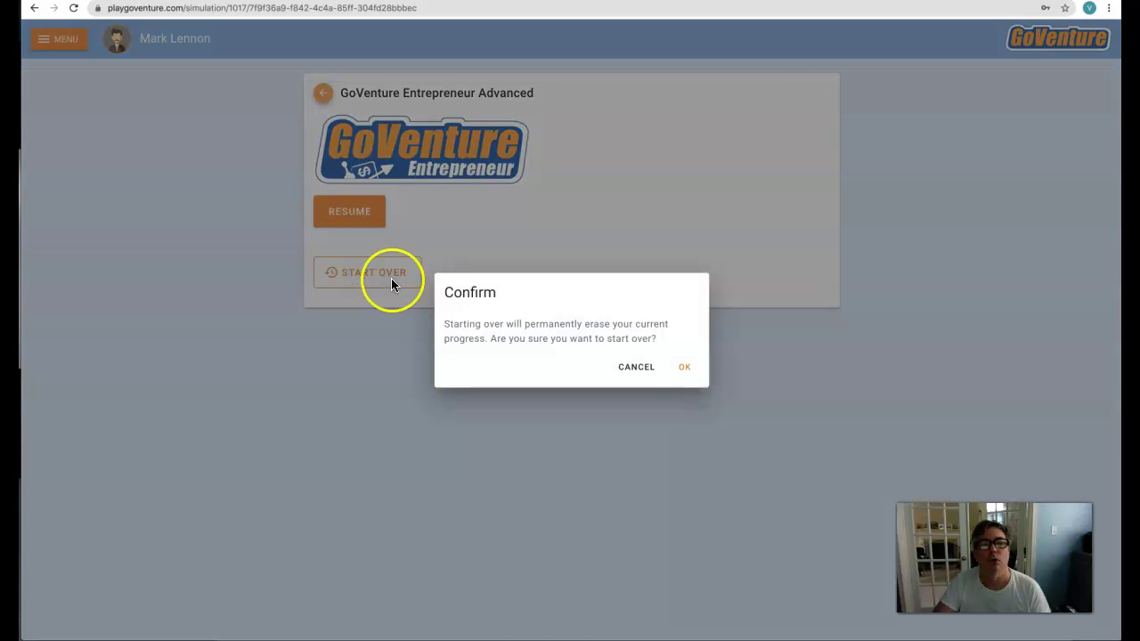
{"action": "left_click", "coordinate": [684, 368]}
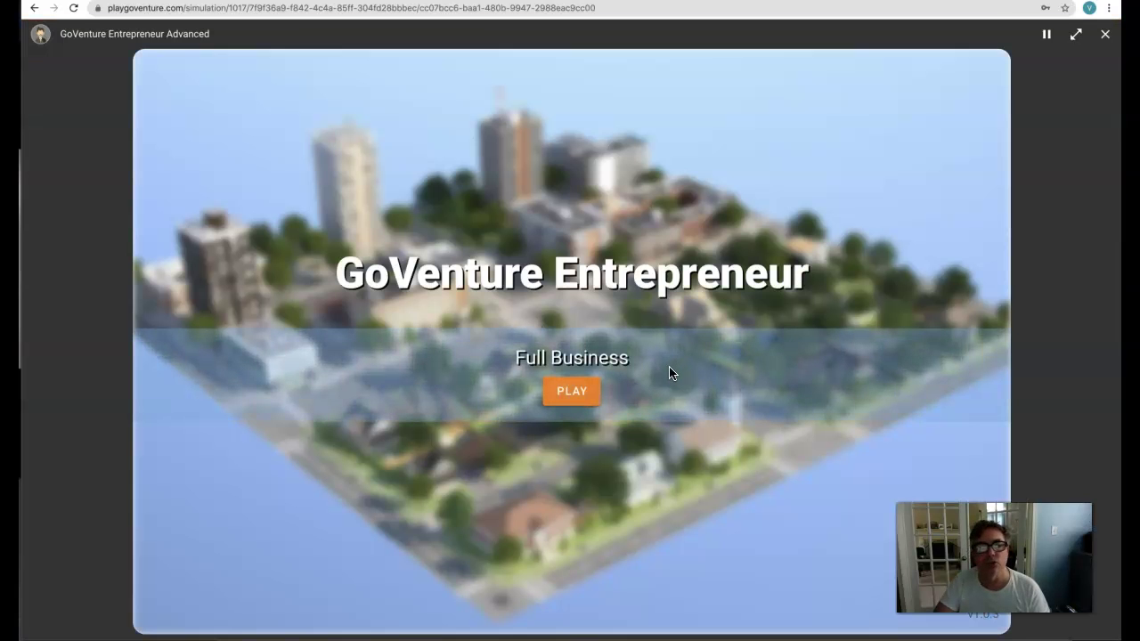
{"action": "left_click", "coordinate": [573, 394]}
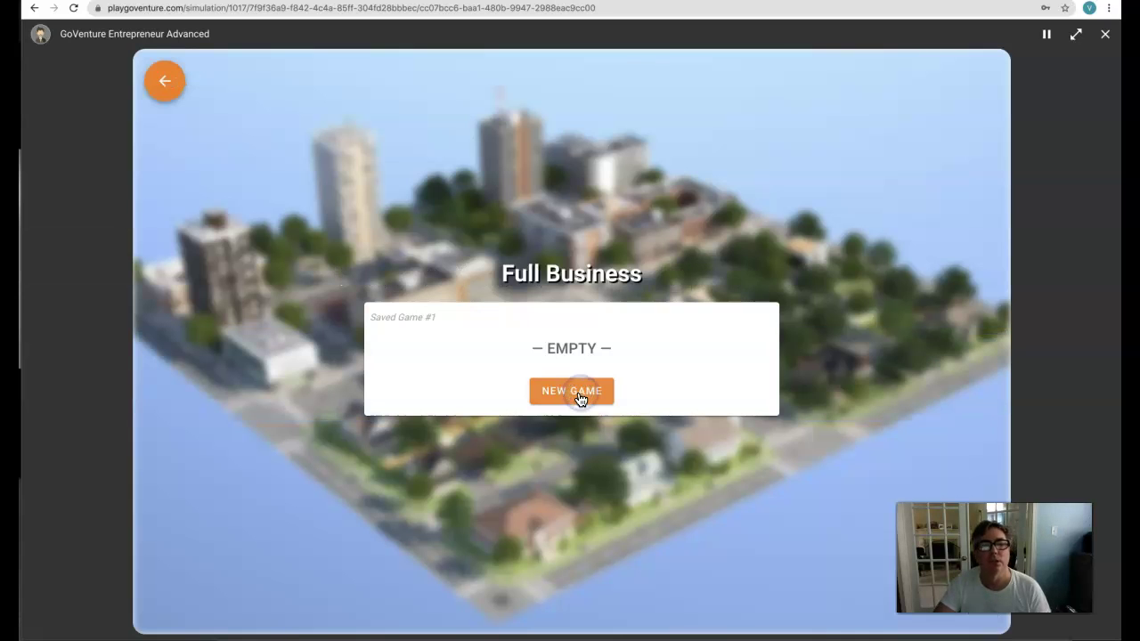
{"action": "left_click", "coordinate": [577, 396]}
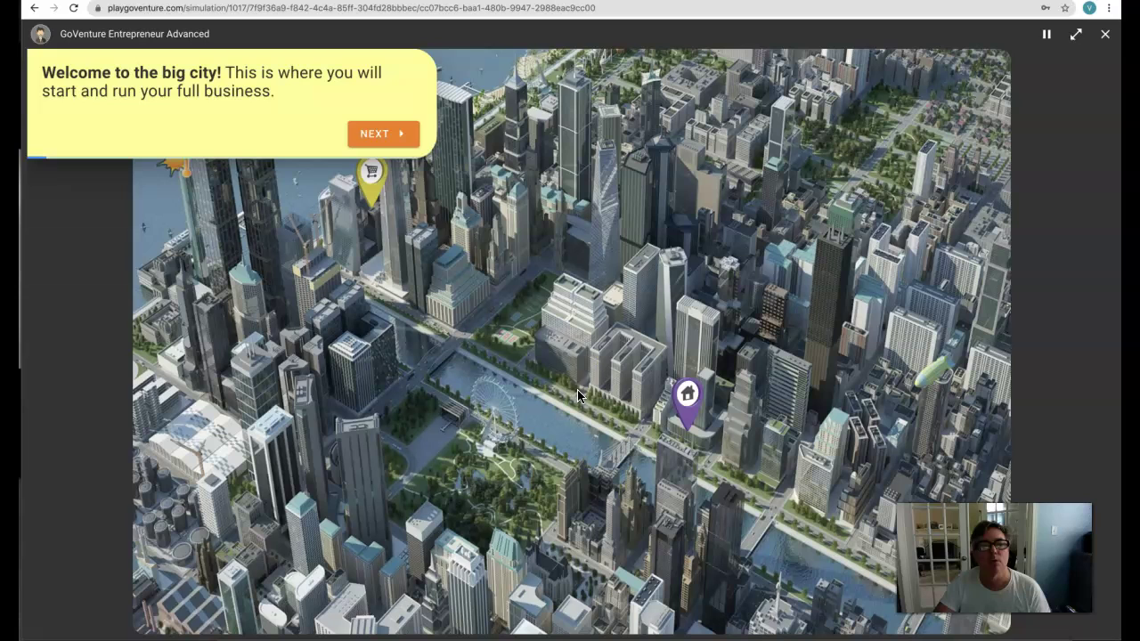
Step through the opening tutorial tips to the Company startup-decisions screen.
{"action": "left_click", "coordinate": [539, 365]}
{"action": "left_click", "coordinate": [381, 138]}
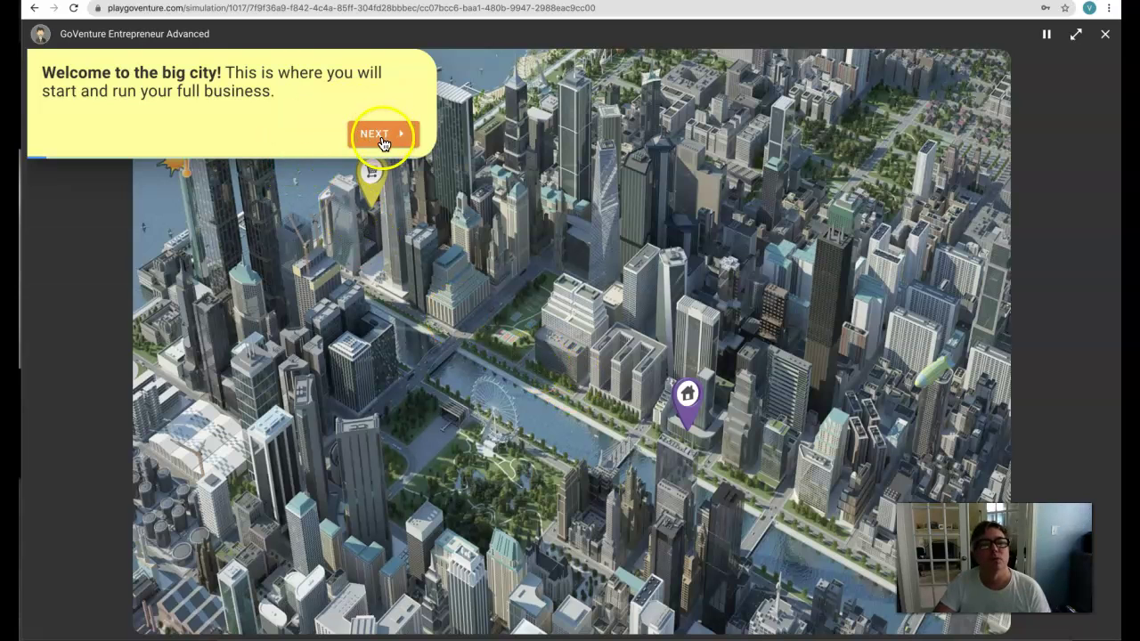
{"action": "left_click", "coordinate": [383, 170]}
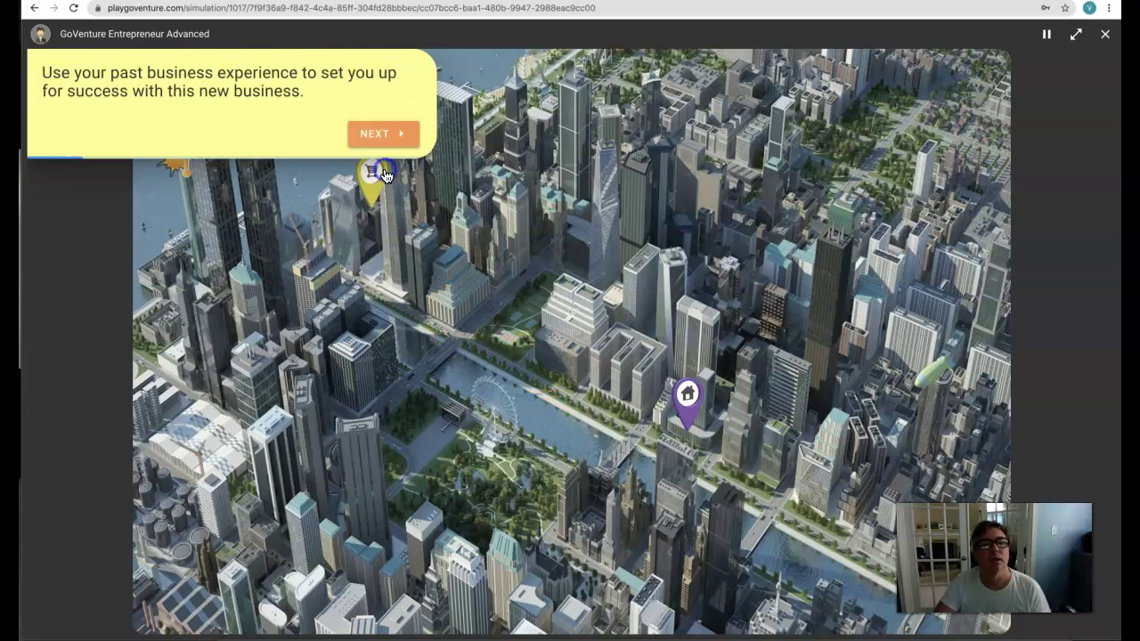
{"action": "left_click", "coordinate": [393, 143]}
{"action": "left_click", "coordinate": [390, 189]}
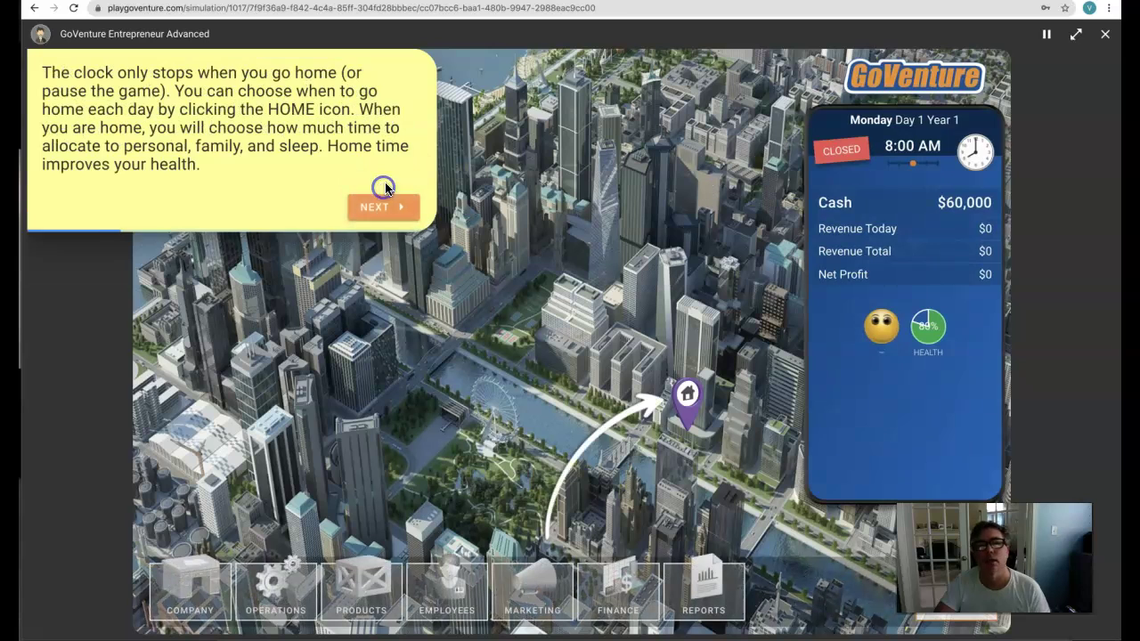
{"action": "left_click", "coordinate": [392, 218]}
{"action": "left_click", "coordinate": [392, 136]}
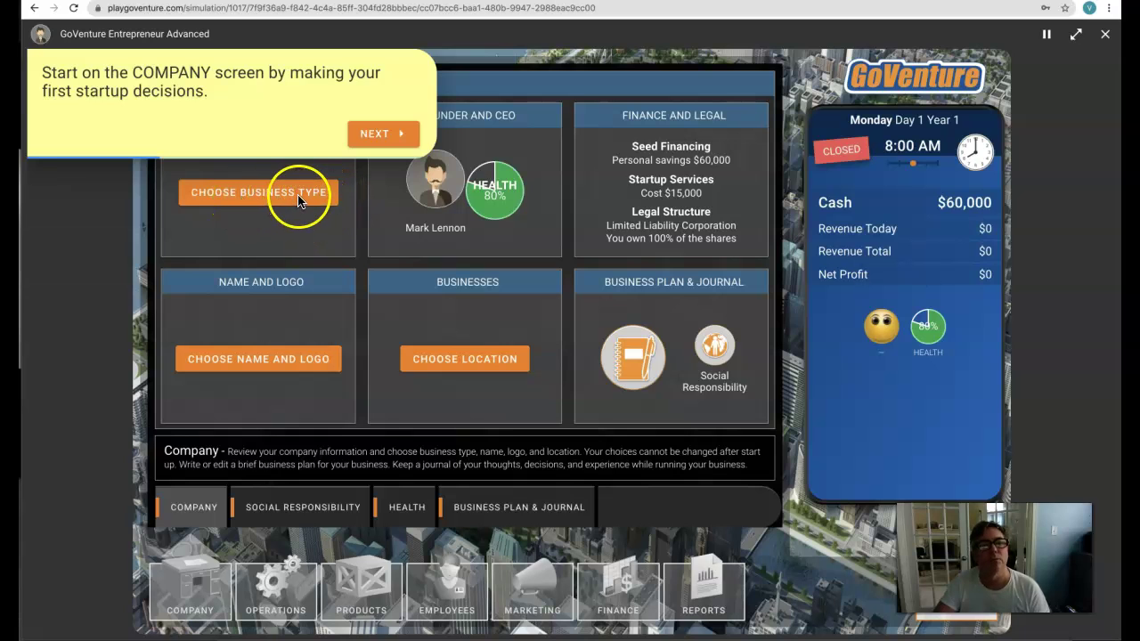
Choose Restaurant as the business type after previewing the other option.
{"action": "left_click", "coordinate": [379, 133]}
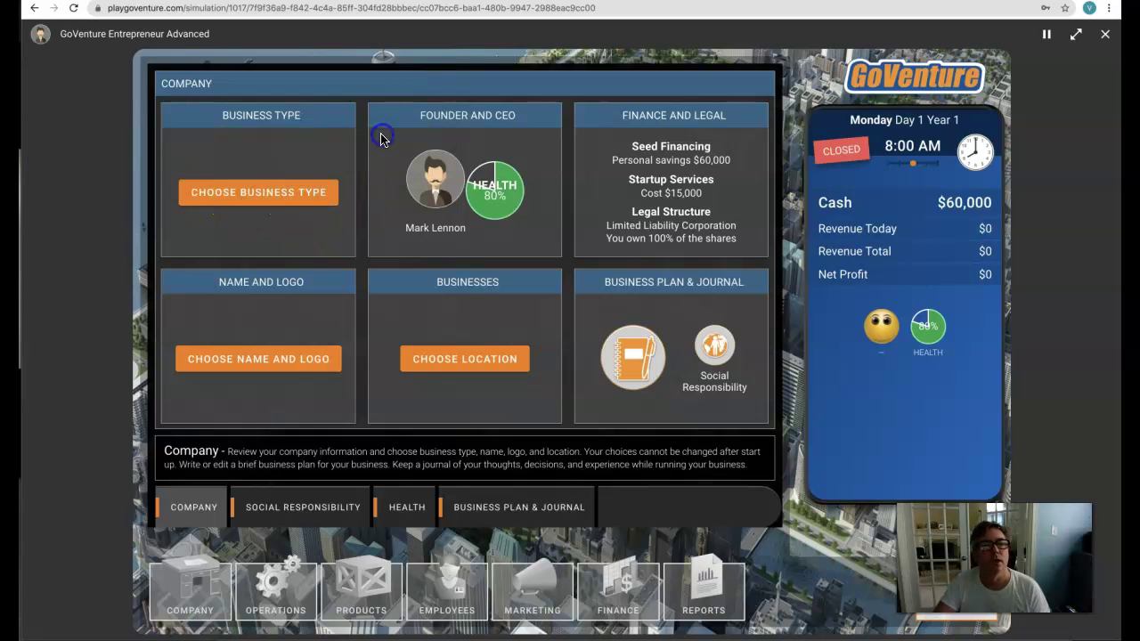
{"action": "left_click", "coordinate": [292, 195]}
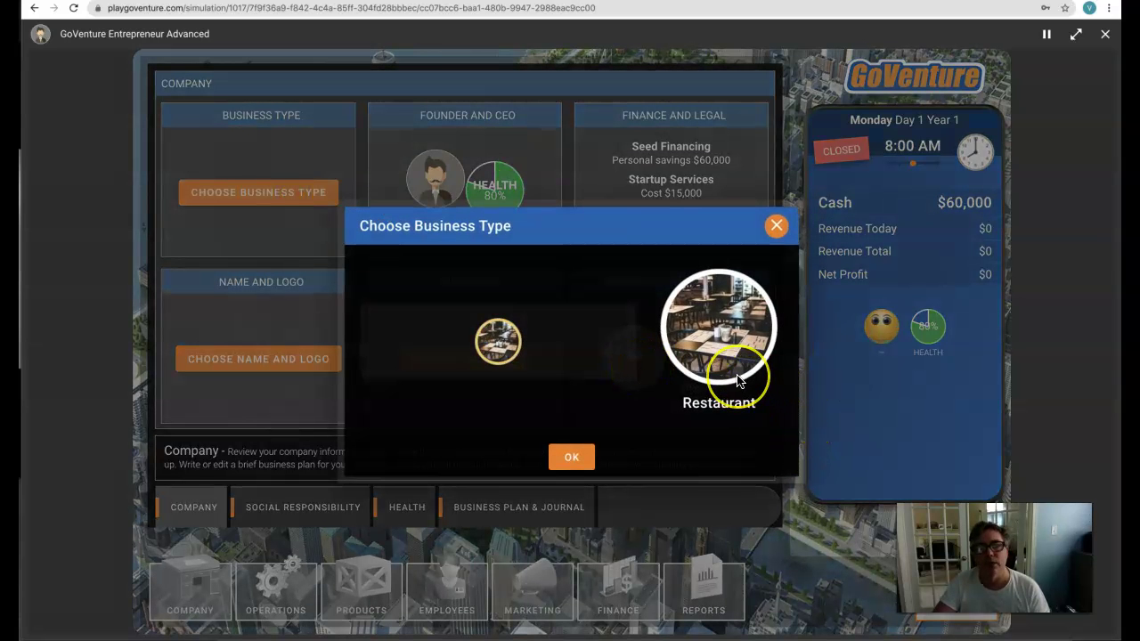
{"action": "left_click", "coordinate": [496, 363]}
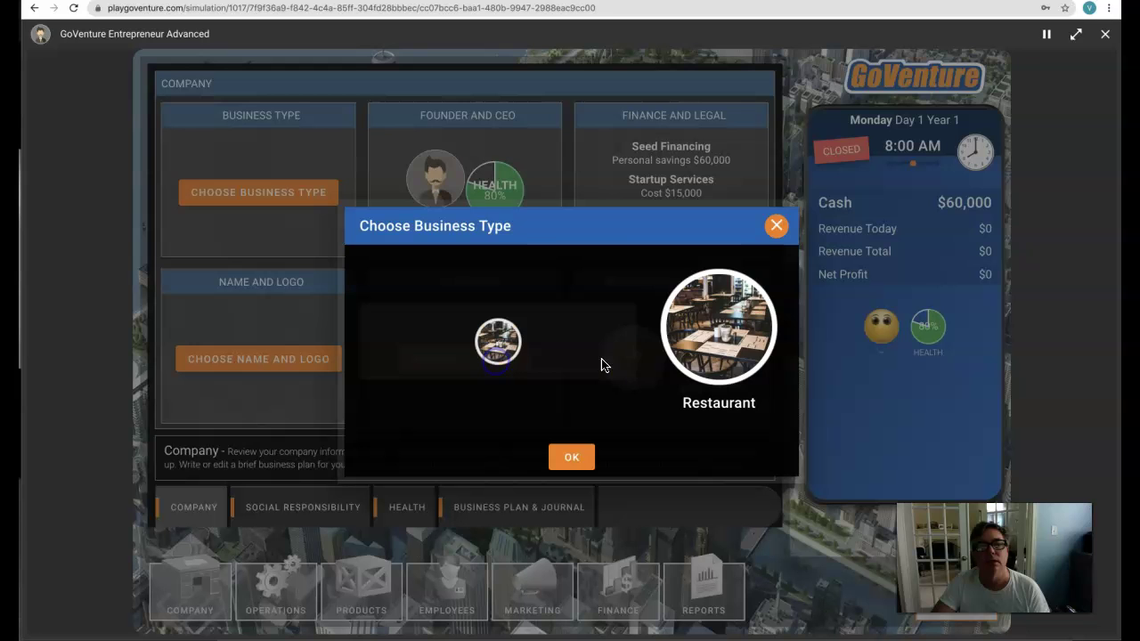
{"action": "left_click", "coordinate": [709, 353]}
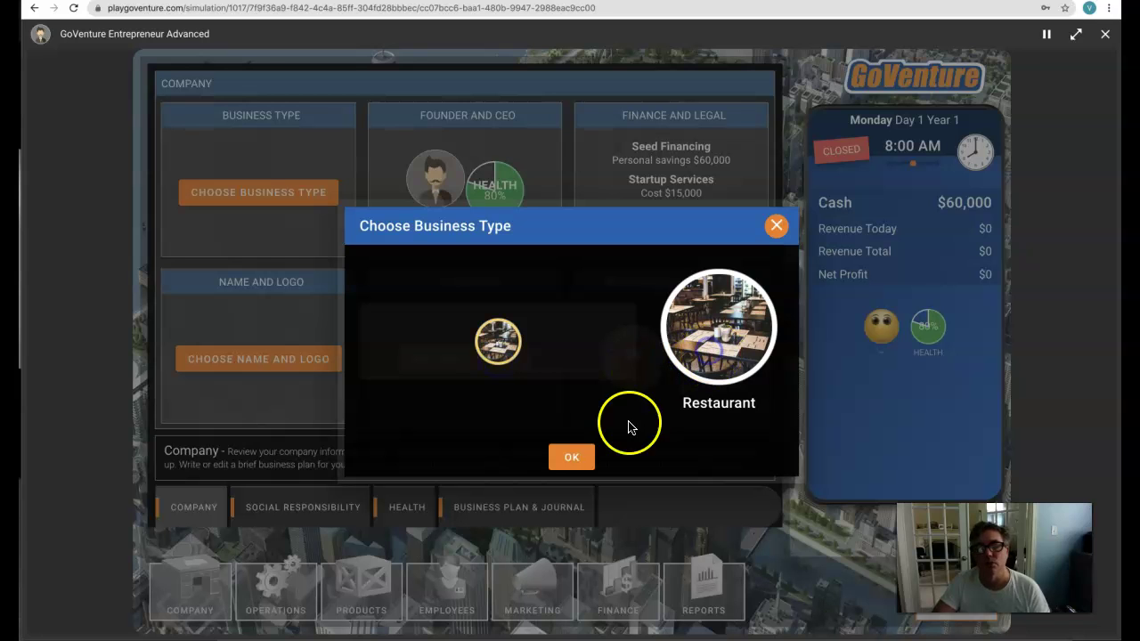
{"action": "left_click", "coordinate": [574, 457]}
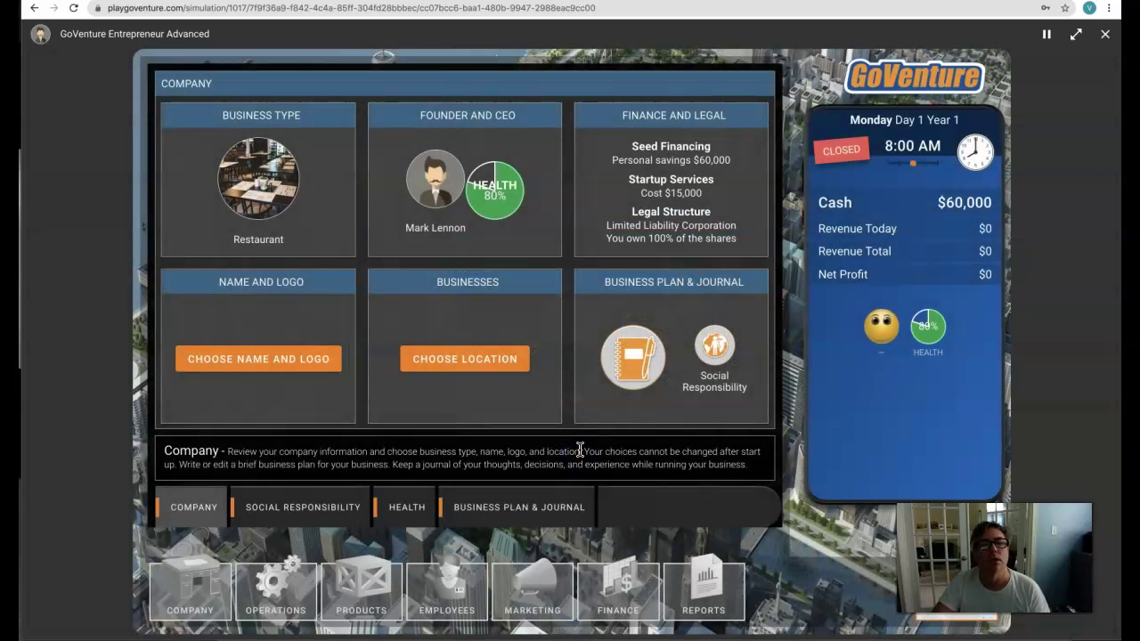
{"action": "left_click", "coordinate": [647, 371]}
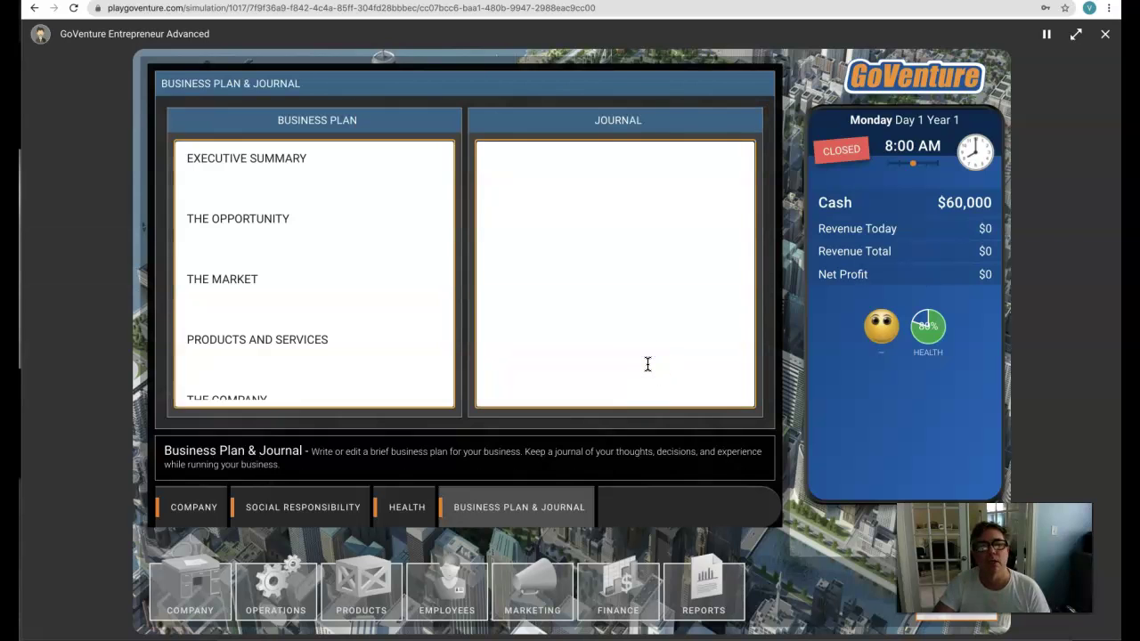
{"action": "left_click", "coordinate": [295, 184]}
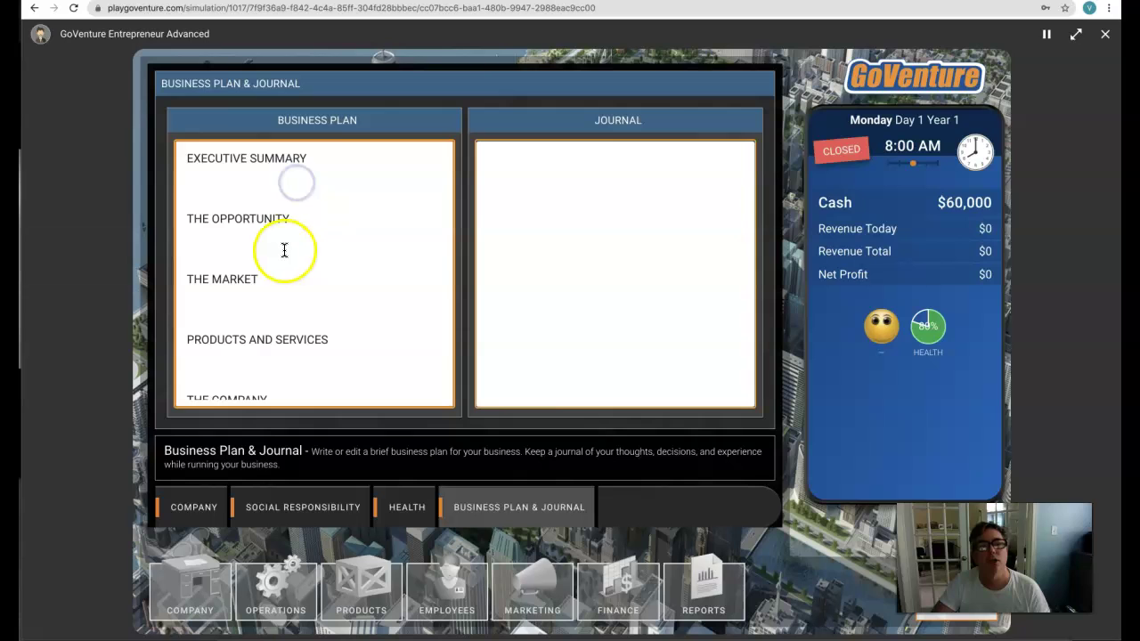
{"action": "left_click", "coordinate": [254, 311]}
{"action": "left_click", "coordinate": [276, 366]}
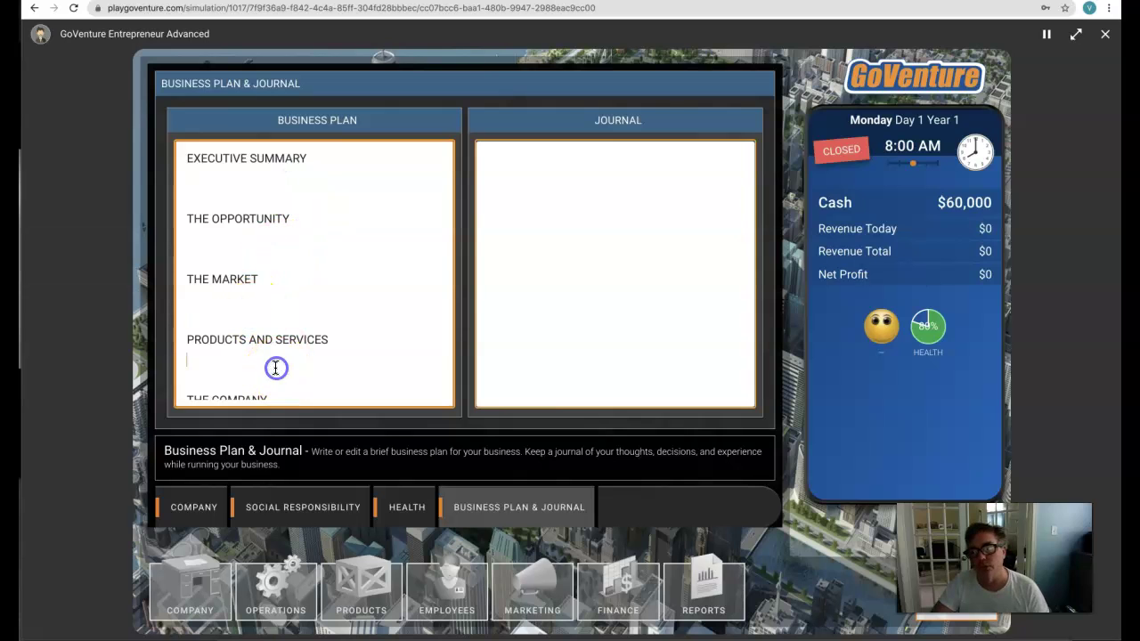
{"action": "left_click", "coordinate": [291, 185]}
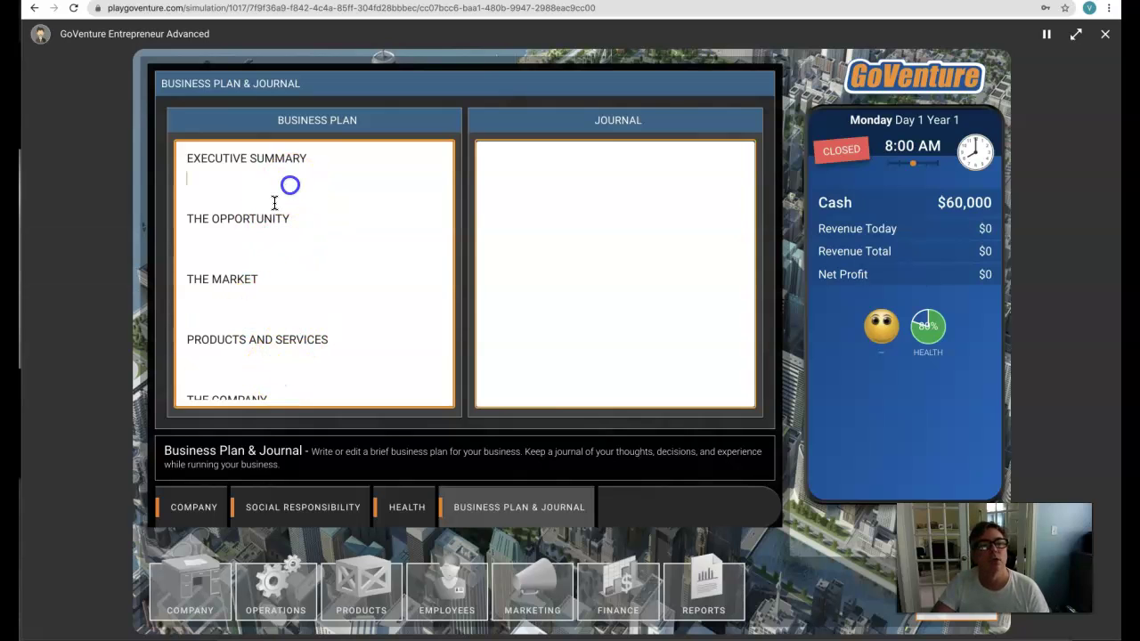
{"action": "left_click", "coordinate": [256, 252]}
{"action": "left_click", "coordinate": [241, 298]}
{"action": "left_click", "coordinate": [255, 363]}
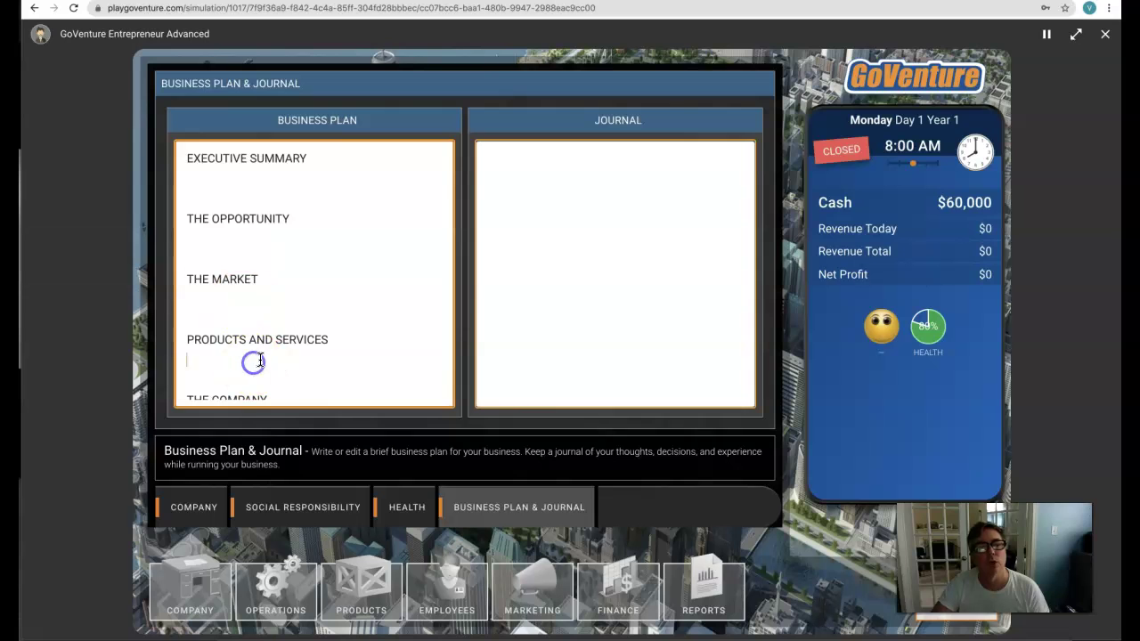
{"action": "scroll", "coordinate": [255, 361], "scroll_direction": "down", "scroll_amount": 3}
{"action": "left_click", "coordinate": [244, 358]}
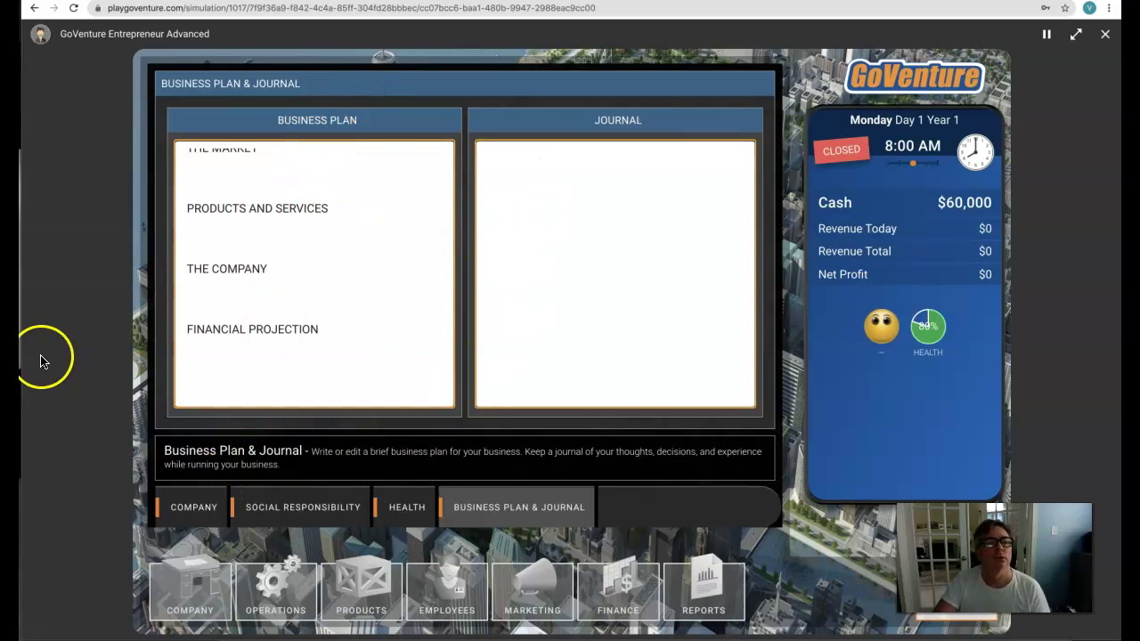
{"action": "left_click", "coordinate": [196, 509]}
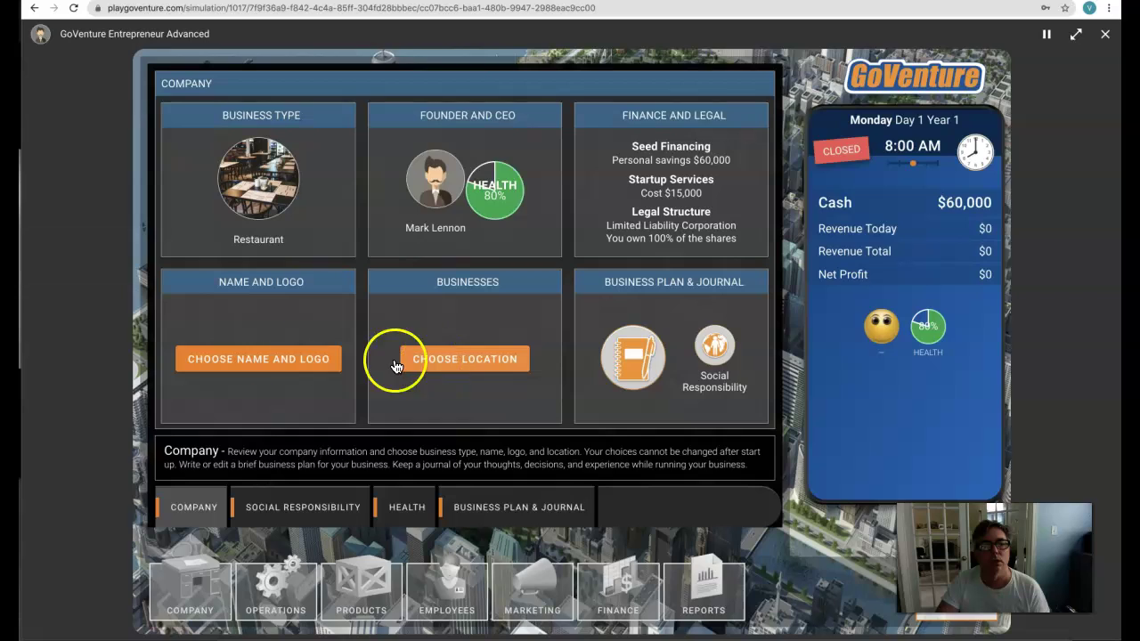
Enter the business name 'Marks Eats', choose the blue globe logo and confirm.
{"action": "left_click", "coordinate": [250, 358]}
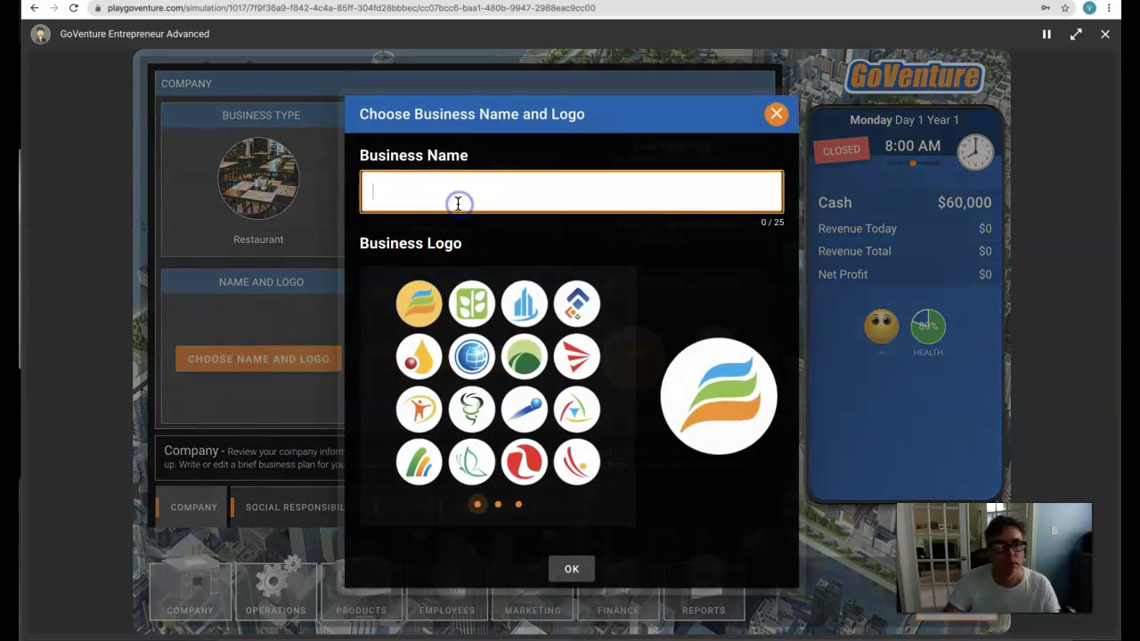
{"action": "type", "text": "Marks E"}
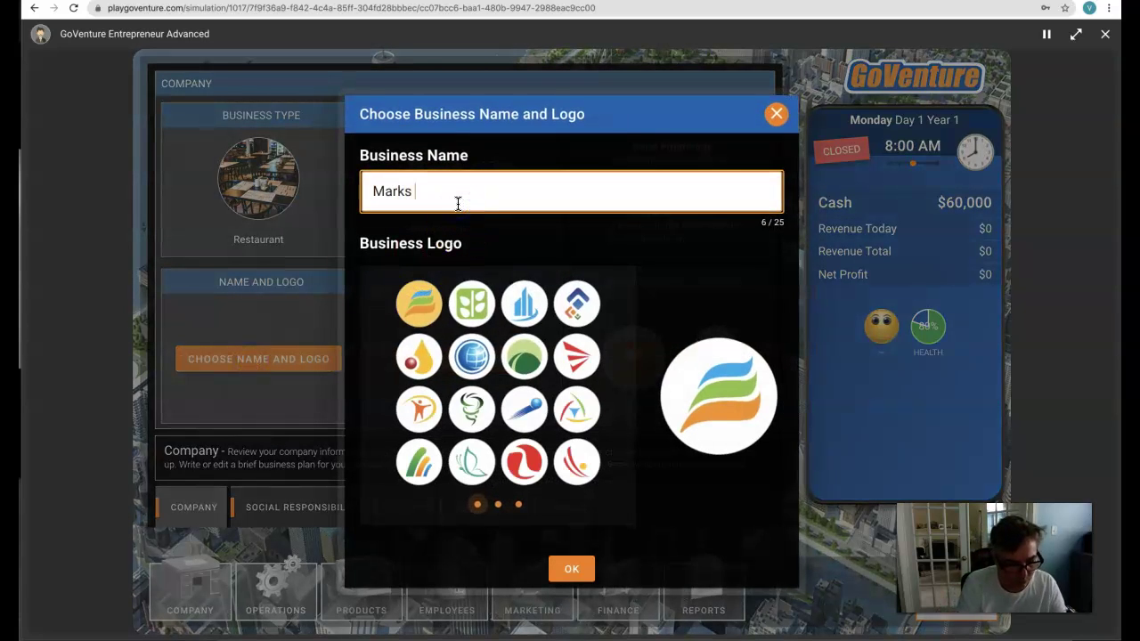
{"action": "type", "text": "ats"}
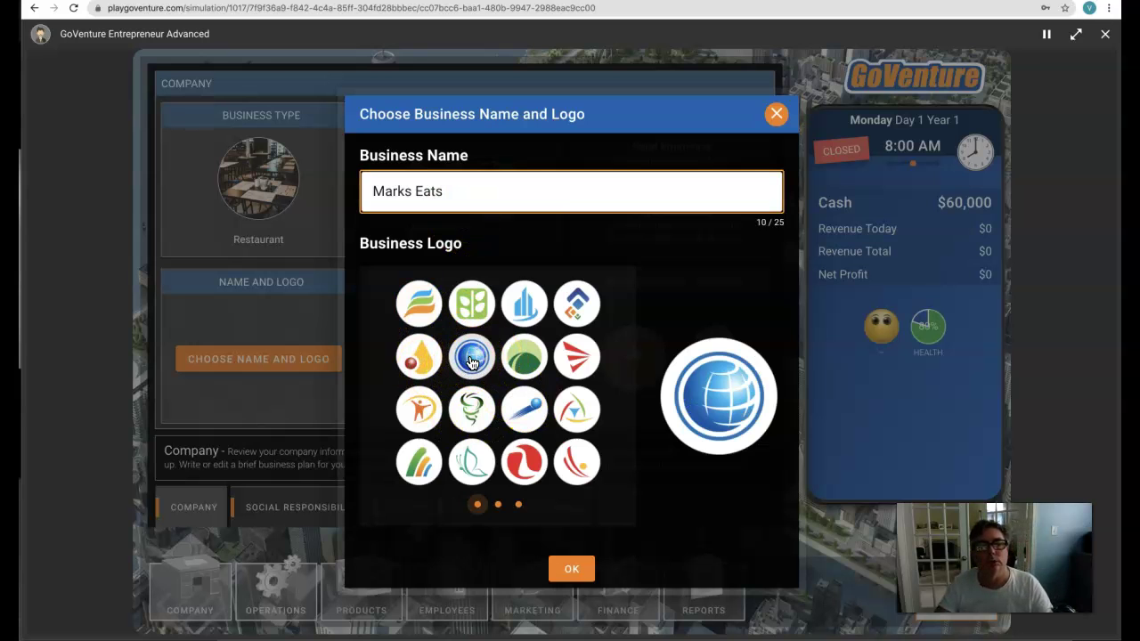
{"action": "left_click", "coordinate": [571, 568]}
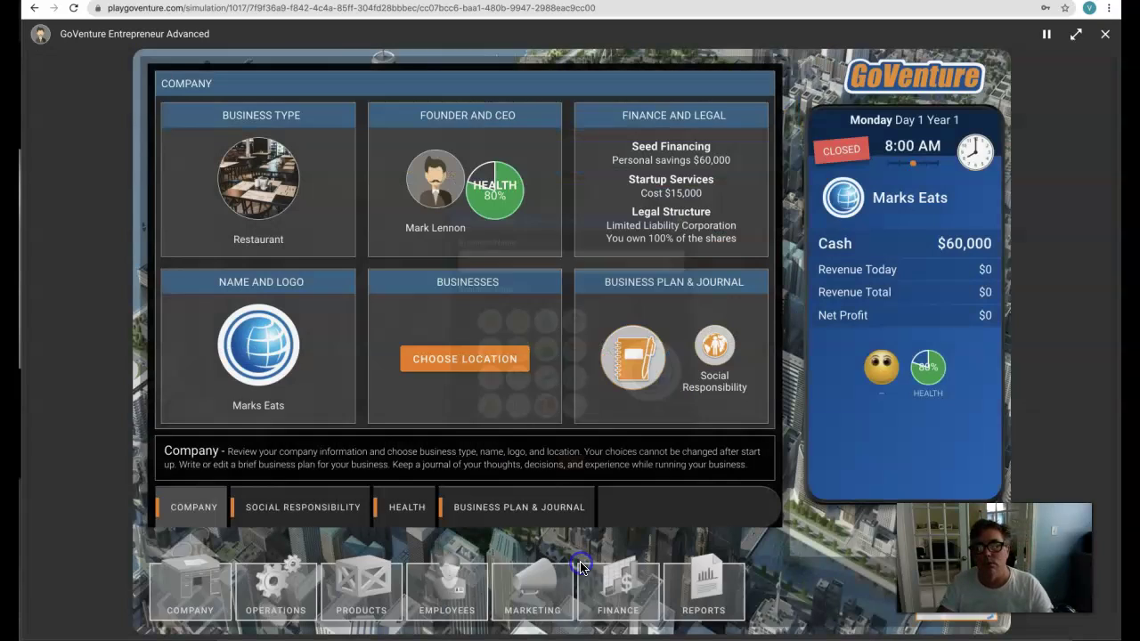
{"action": "left_click", "coordinate": [476, 360]}
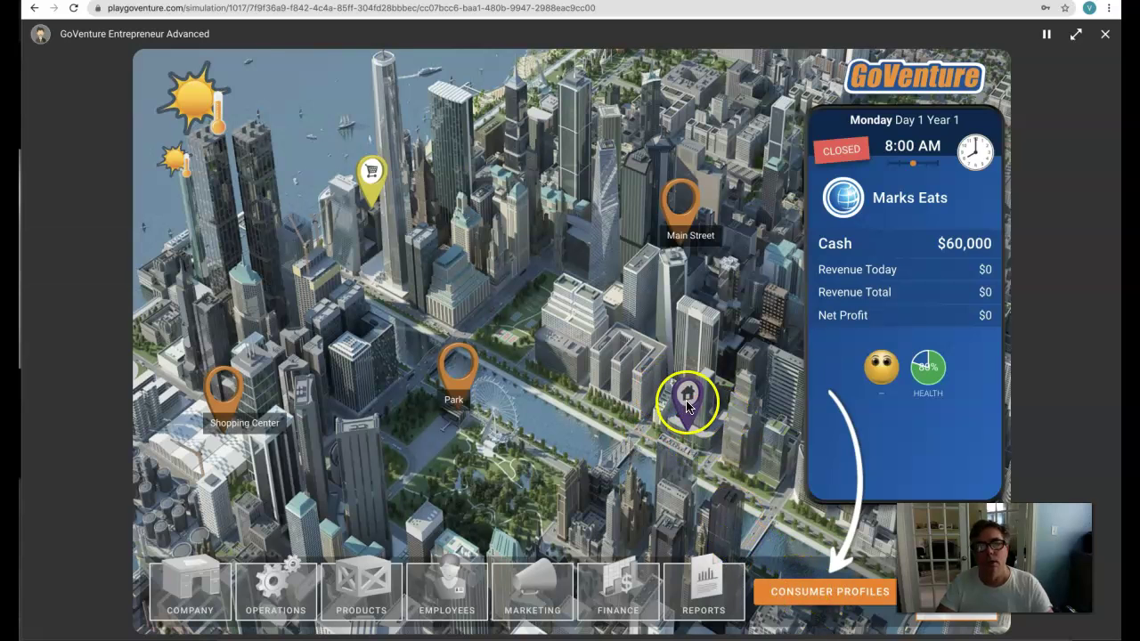
Review Consumer Profiles for Park, Shopping Center and Main Street, then return to the map.
{"action": "left_click", "coordinate": [819, 602]}
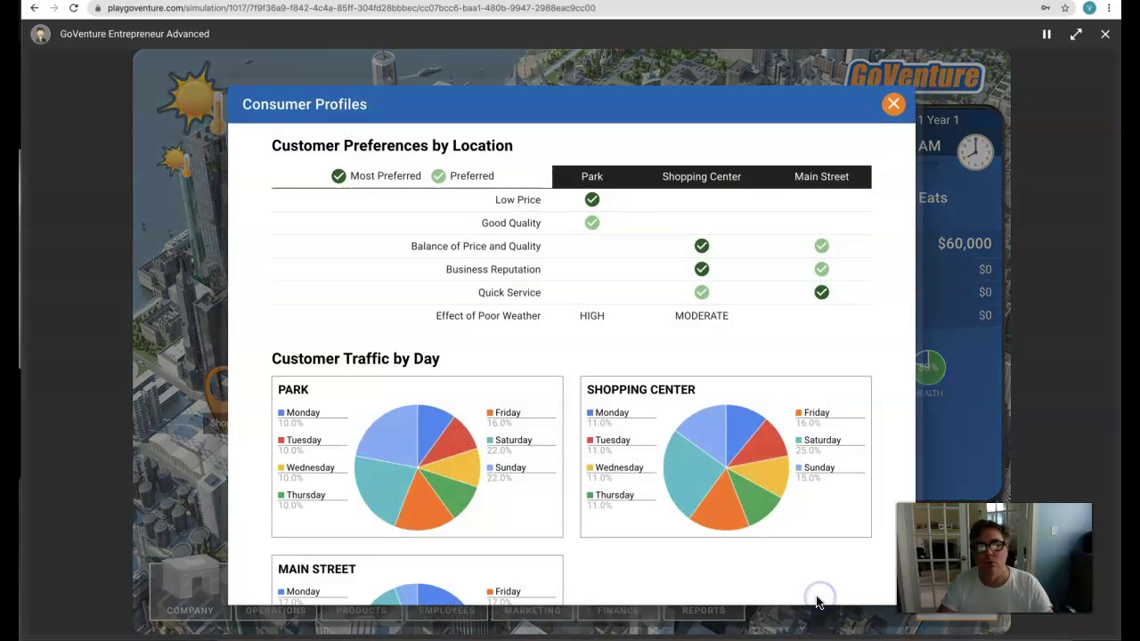
{"action": "scroll", "coordinate": [521, 417], "scroll_direction": "down", "scroll_amount": 5}
{"action": "scroll", "coordinate": [523, 420], "scroll_direction": "down", "scroll_amount": 3}
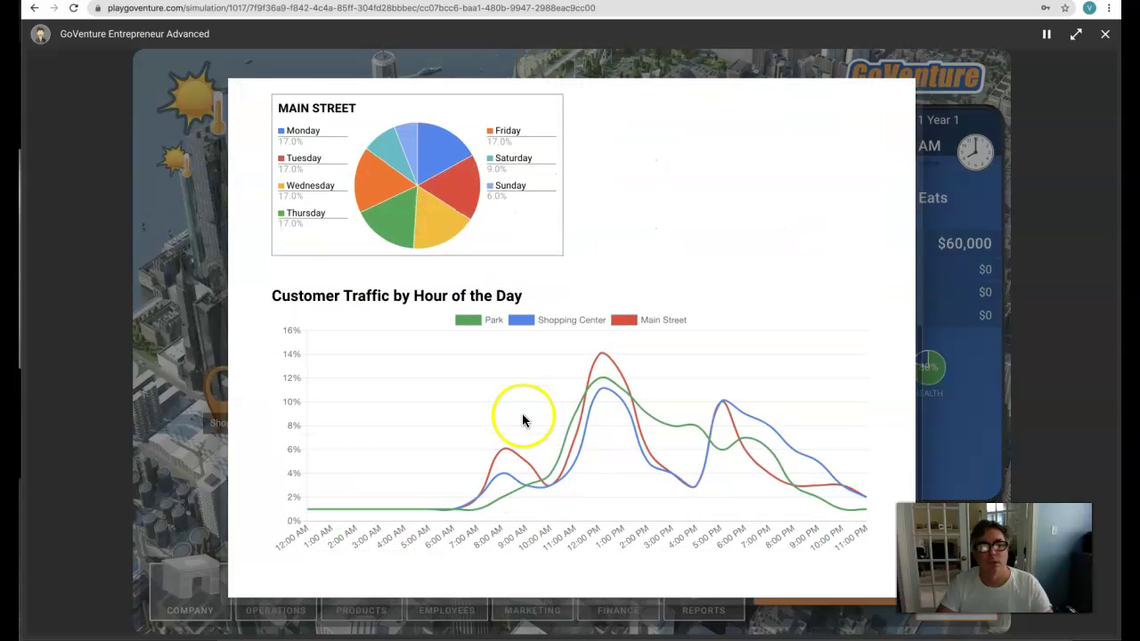
{"action": "scroll", "coordinate": [523, 419], "scroll_direction": "up", "scroll_amount": 5}
{"action": "scroll", "coordinate": [522, 420], "scroll_direction": "up", "scroll_amount": 2}
{"action": "scroll", "coordinate": [522, 419], "scroll_direction": "up", "scroll_amount": 2}
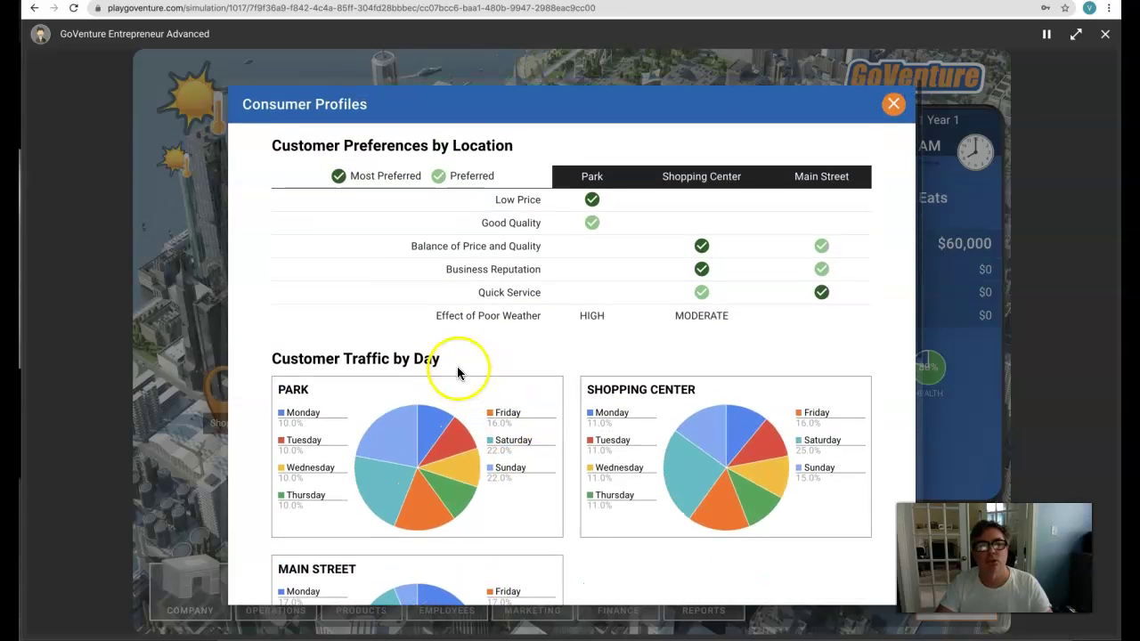
{"action": "left_click", "coordinate": [891, 106]}
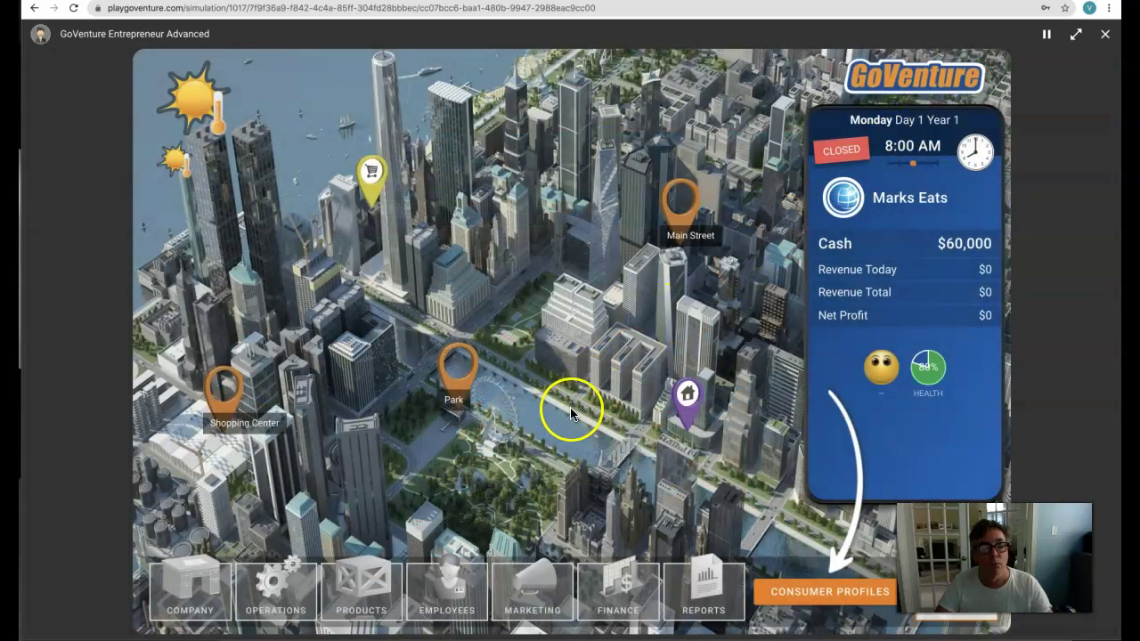